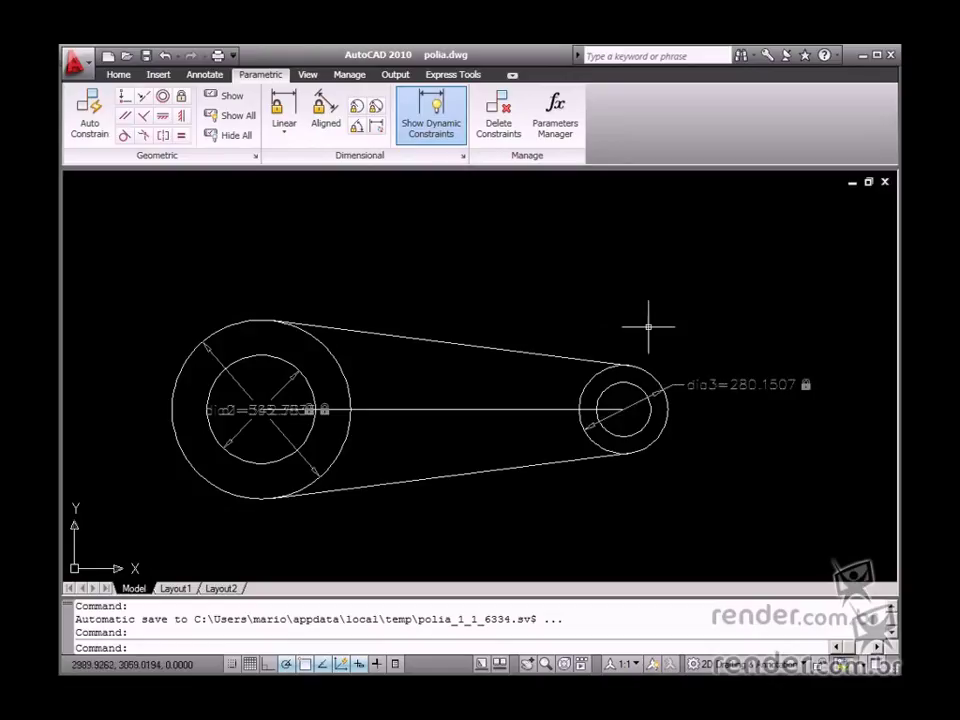
Step: Add a diameter constraint to the small pulley's inner circle with the expression d1/2
left_click(562, 132)
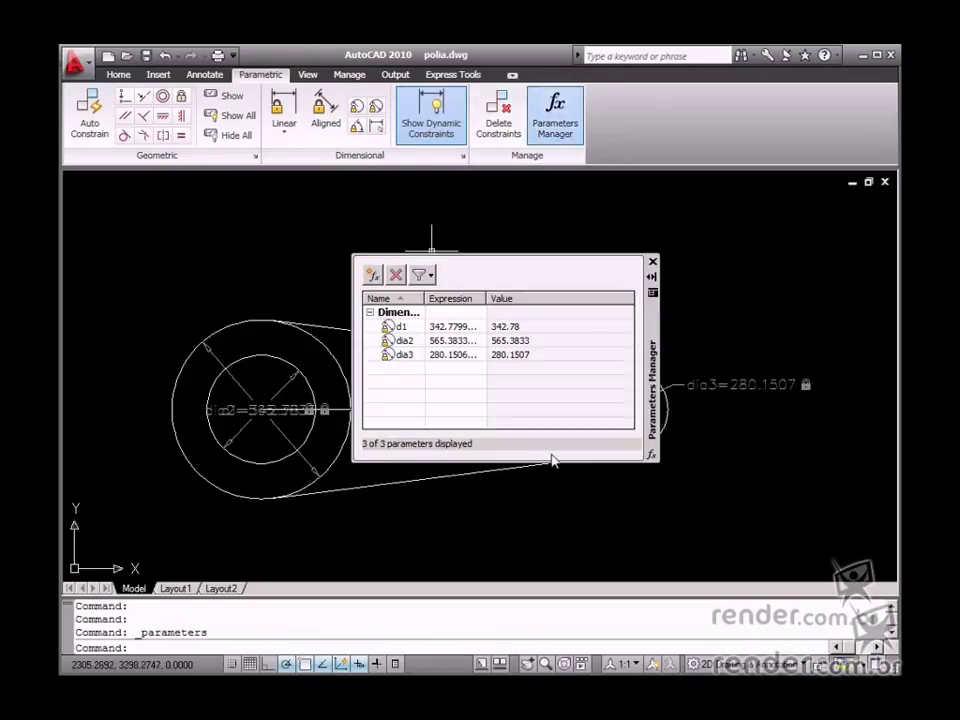
left_click(652, 261)
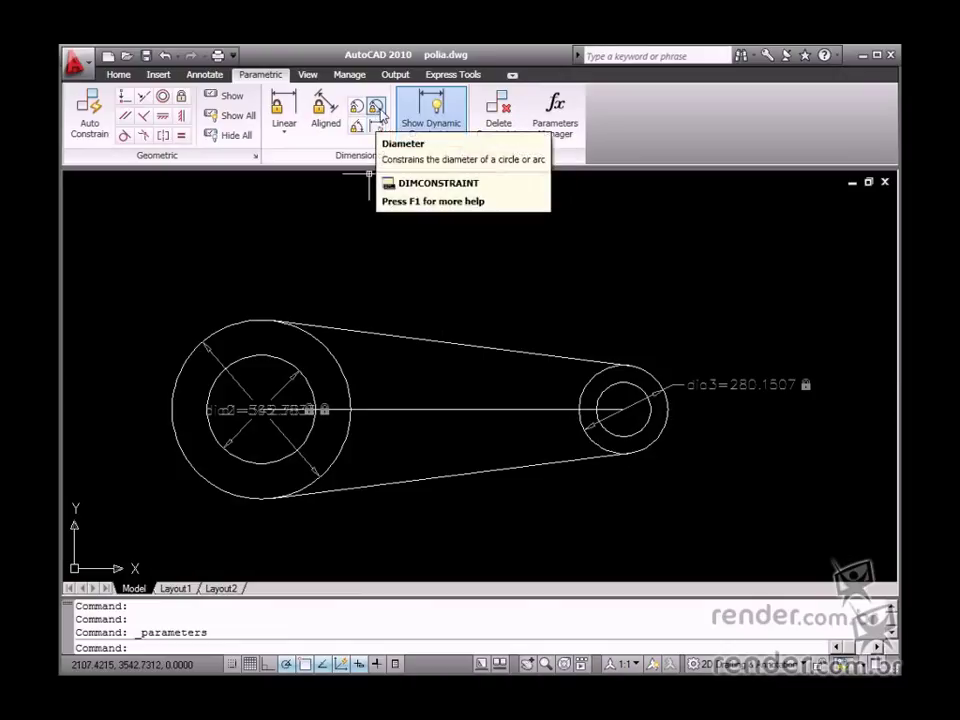
left_click(376, 108)
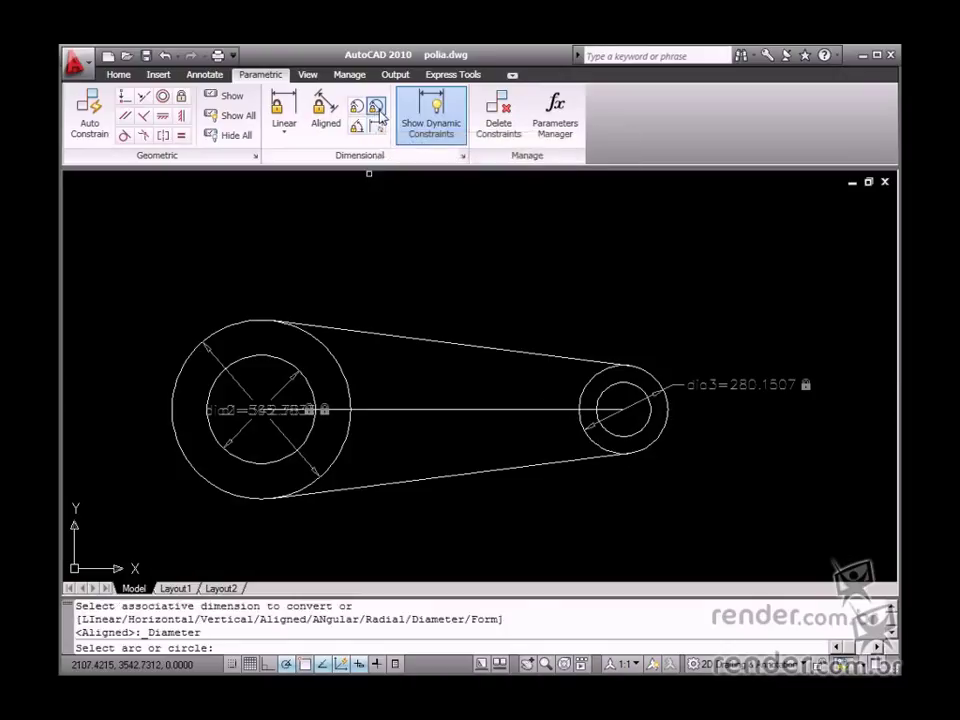
left_click(624, 383)
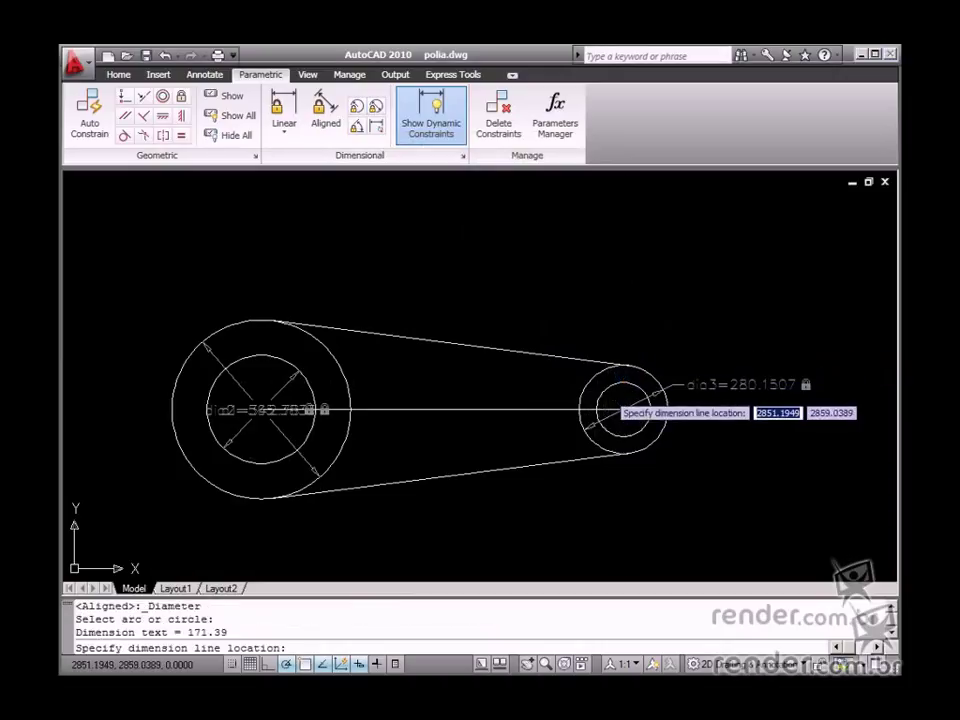
left_click(609, 399)
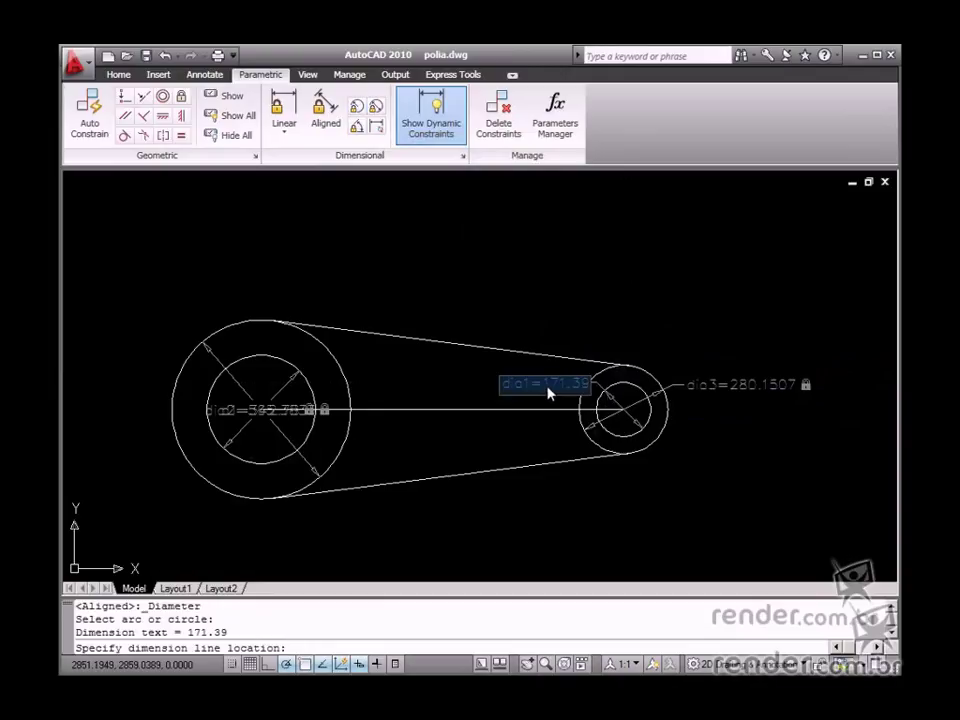
type("d1/2")
key("Return")
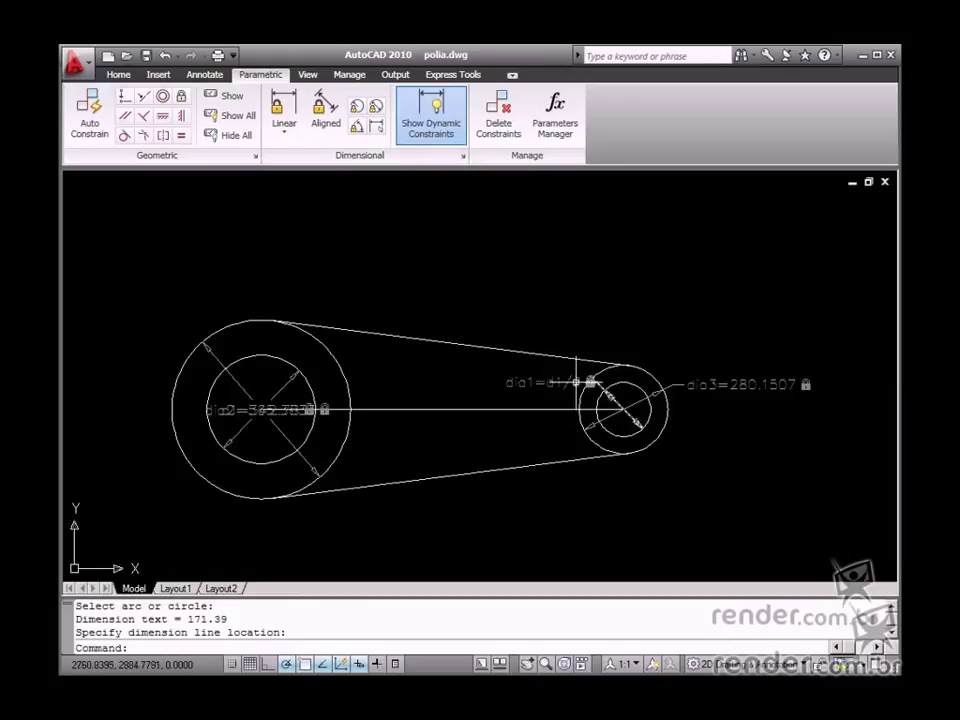
Step: Replace the dia3 constraint's value 280.1507 with the expression dia2/2
left_click(741, 386)
double_click(741, 385)
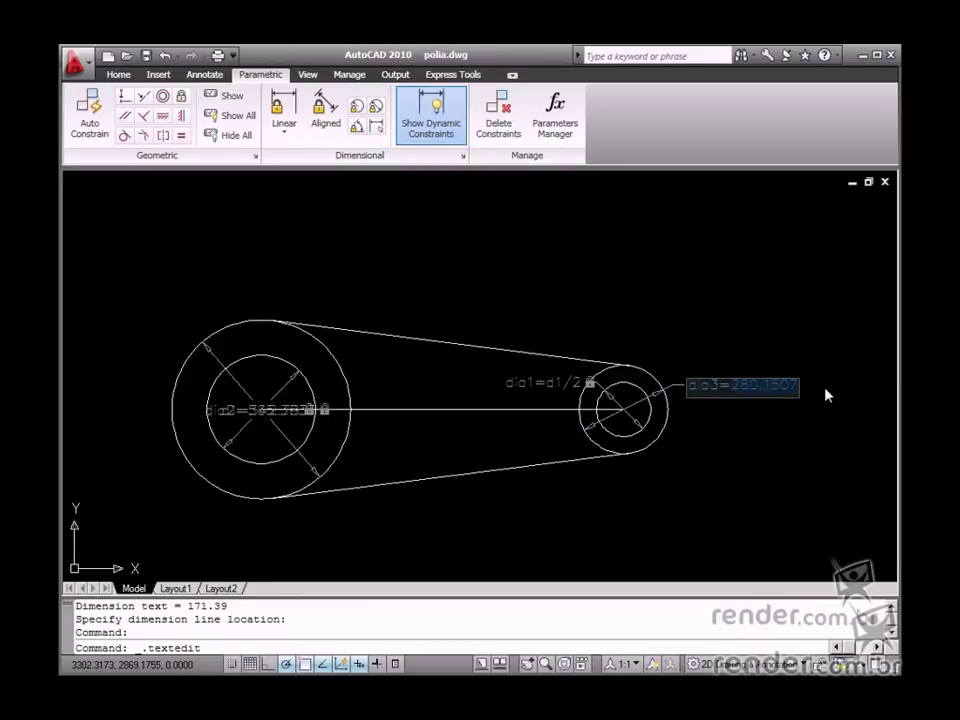
type("dia3=dia")
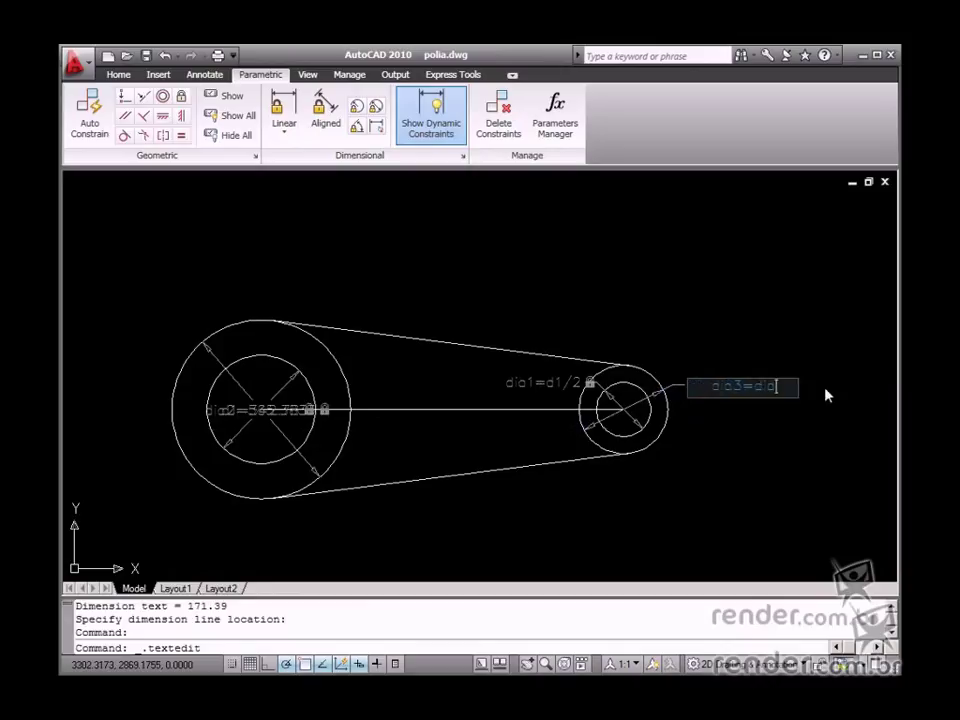
type("2/")
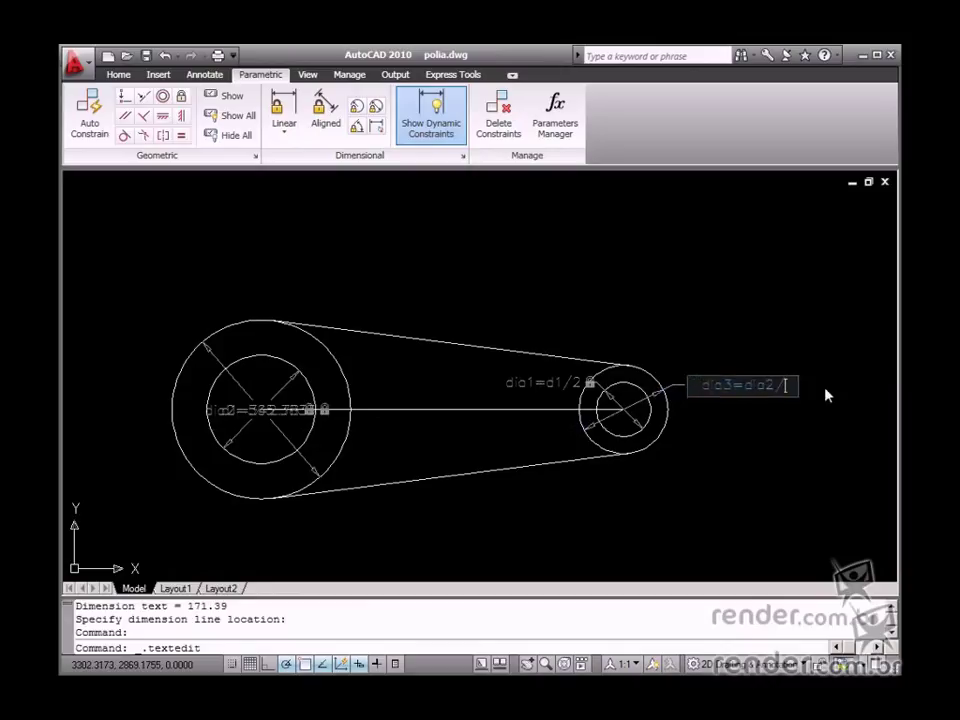
type("2")
key("Return")
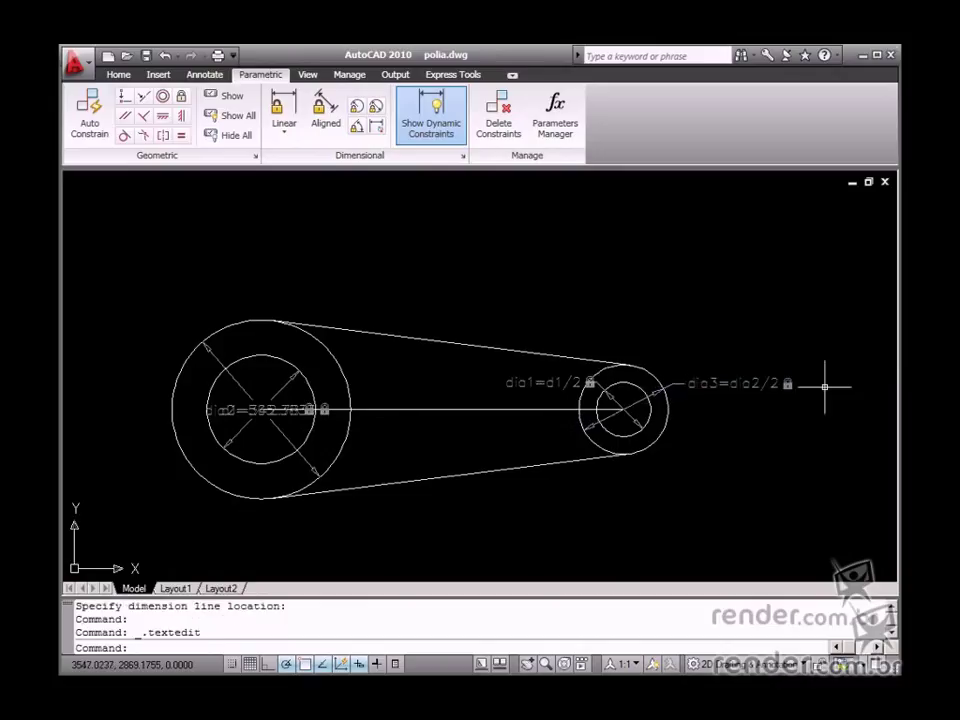
Step: Create a new user parameter, user1, with value 1 in the Parameters Manager
left_click(557, 130)
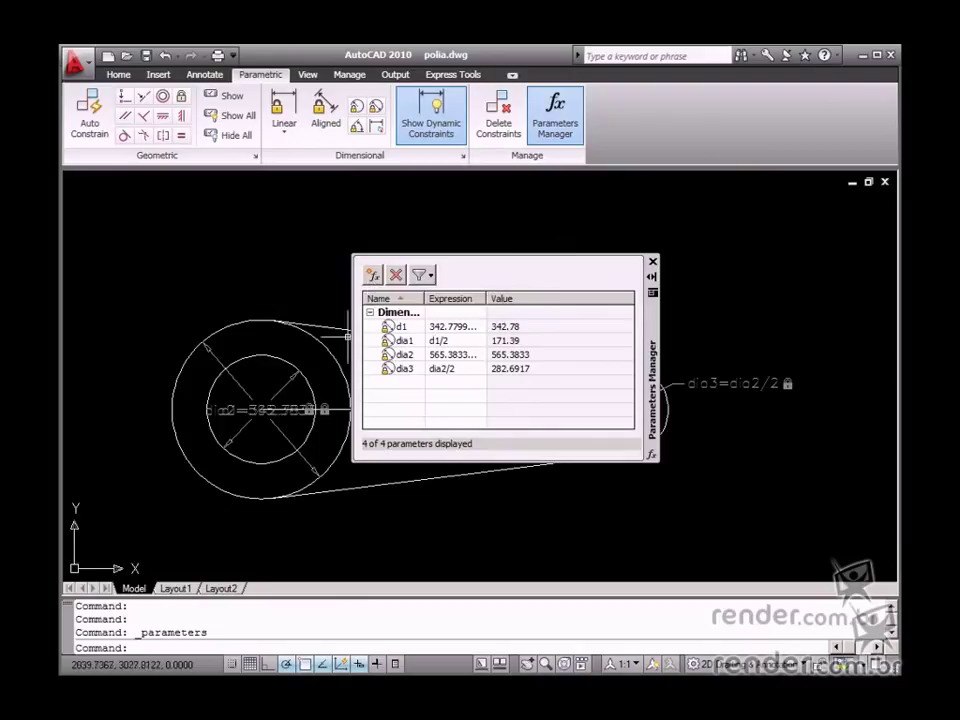
left_click(374, 278)
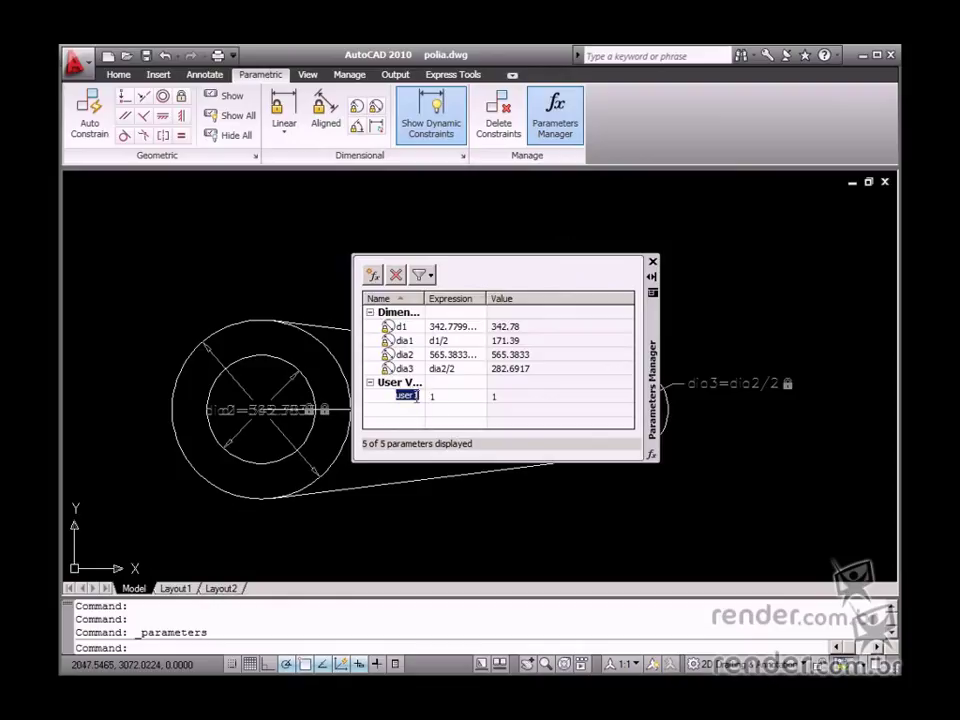
left_click(447, 397)
double_click(407, 398)
Step: Rename the user1 parameter to perimetro
mouse_move(660, 333)
left_mouse_down()
mouse_move(721, 453)
mouse_move(684, 379)
mouse_move(606, 280)
left_mouse_up()
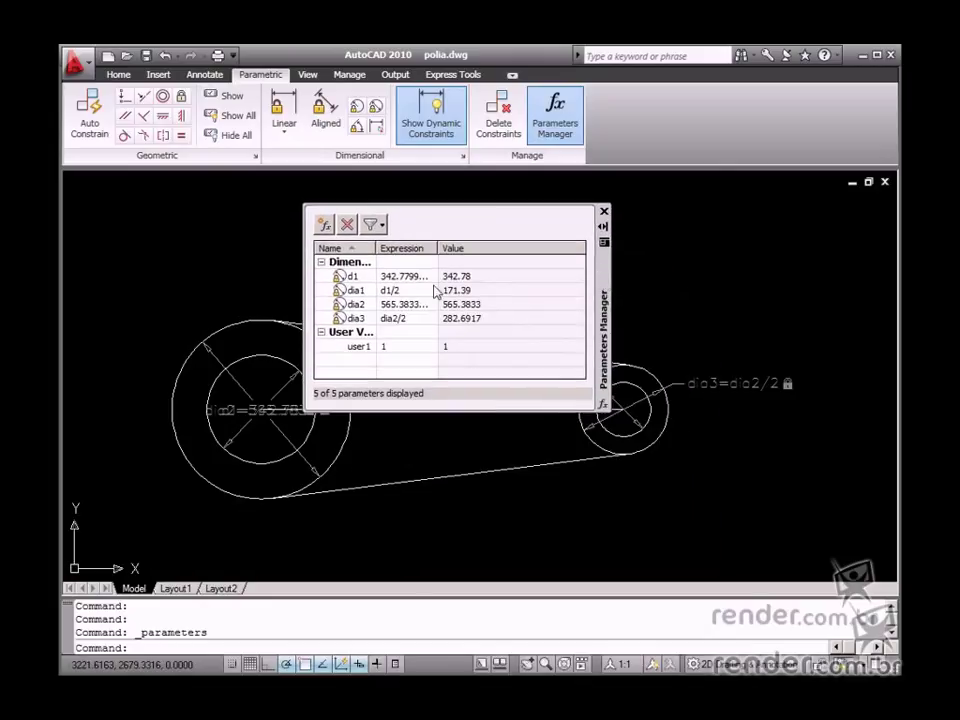
double_click(359, 346)
type("perime")
type("tro")
left_click(392, 348)
Step: Set perimetro's expression to PI*d1, giving 1076.875
left_click(386, 346)
double_click(386, 346)
type("PI*d")
key("Return")
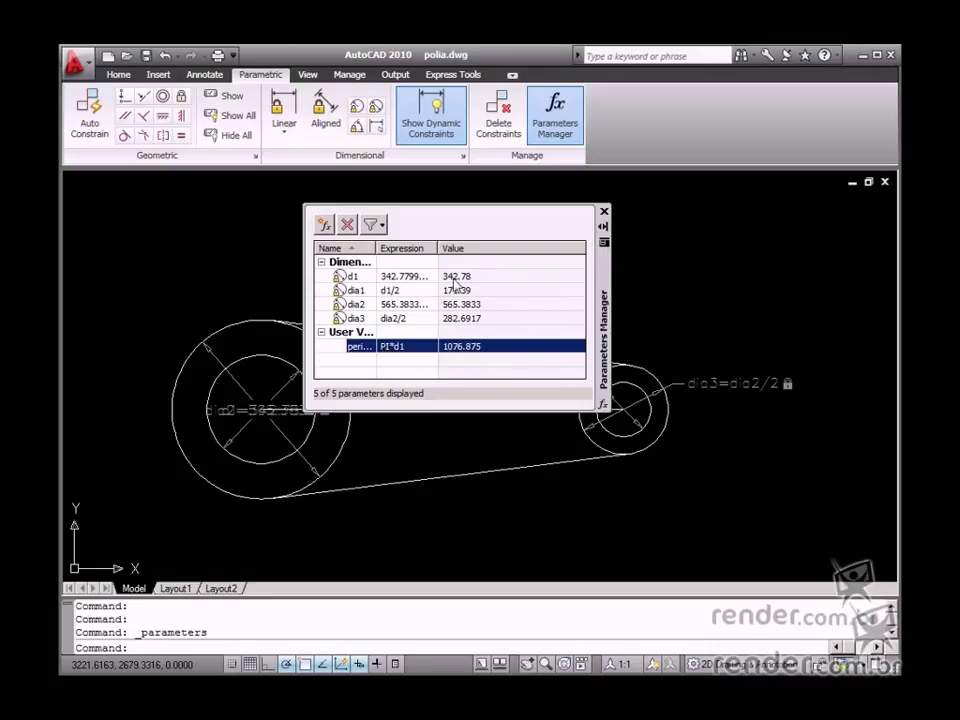
Step: Add a linear distance constraint d2 between the two pulleys with expression perimetro/3
left_click(603, 226)
left_click(284, 112)
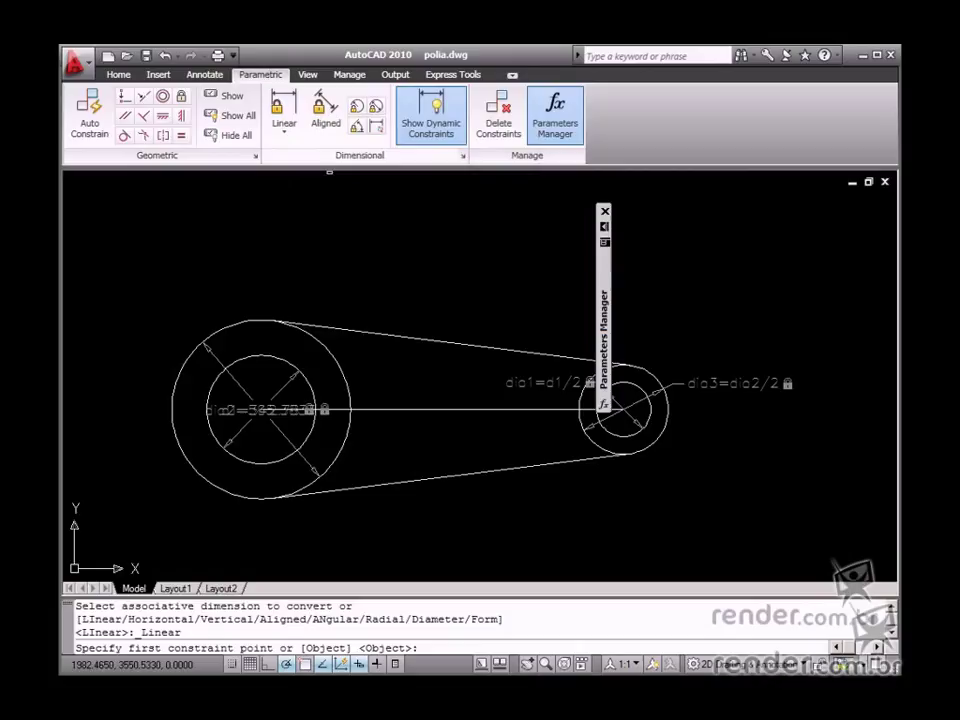
left_click(351, 409)
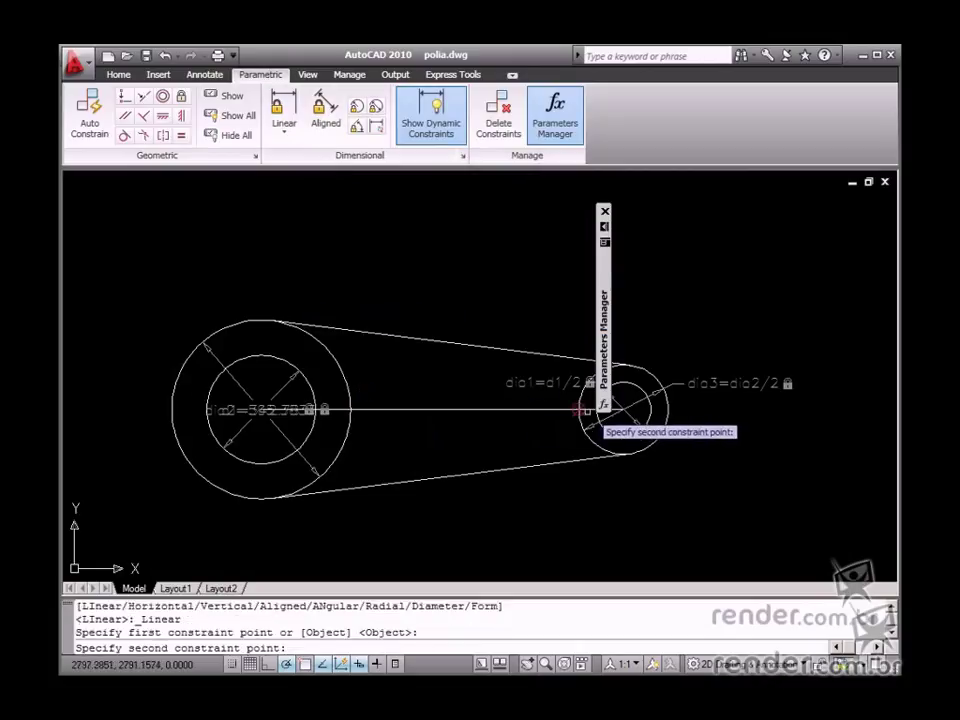
left_click(578, 409)
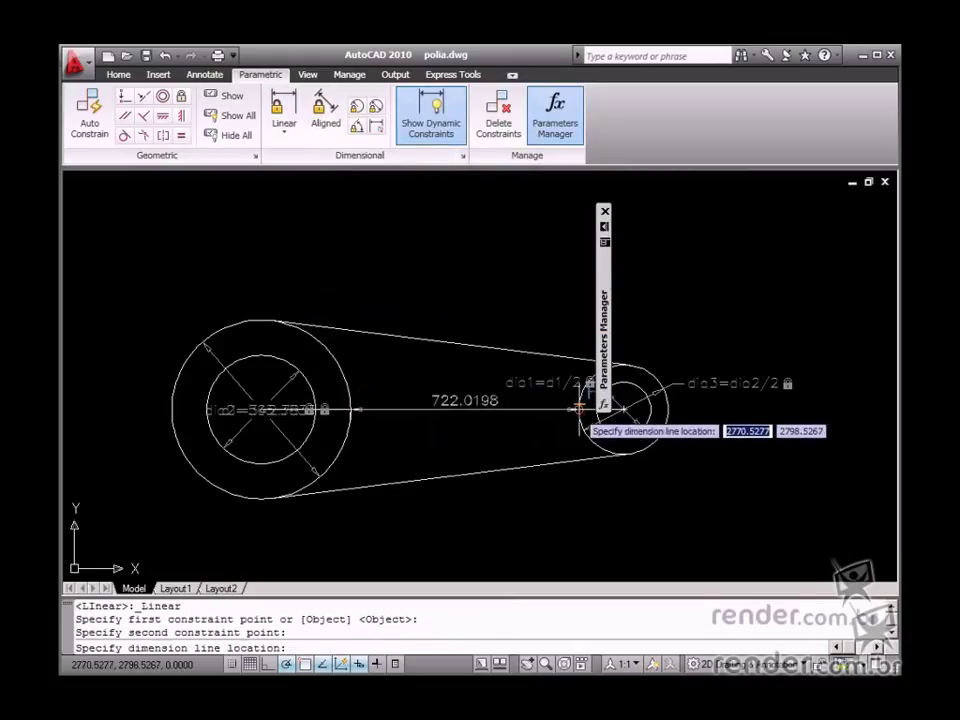
left_click(491, 438)
type("perimetro")
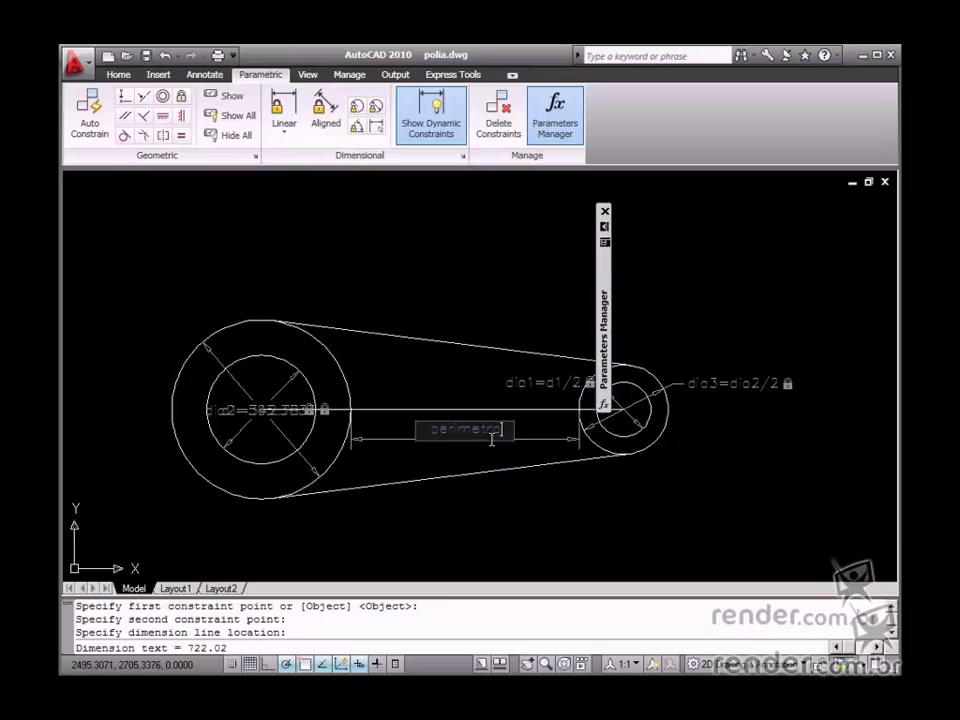
type("/3")
key("Return")
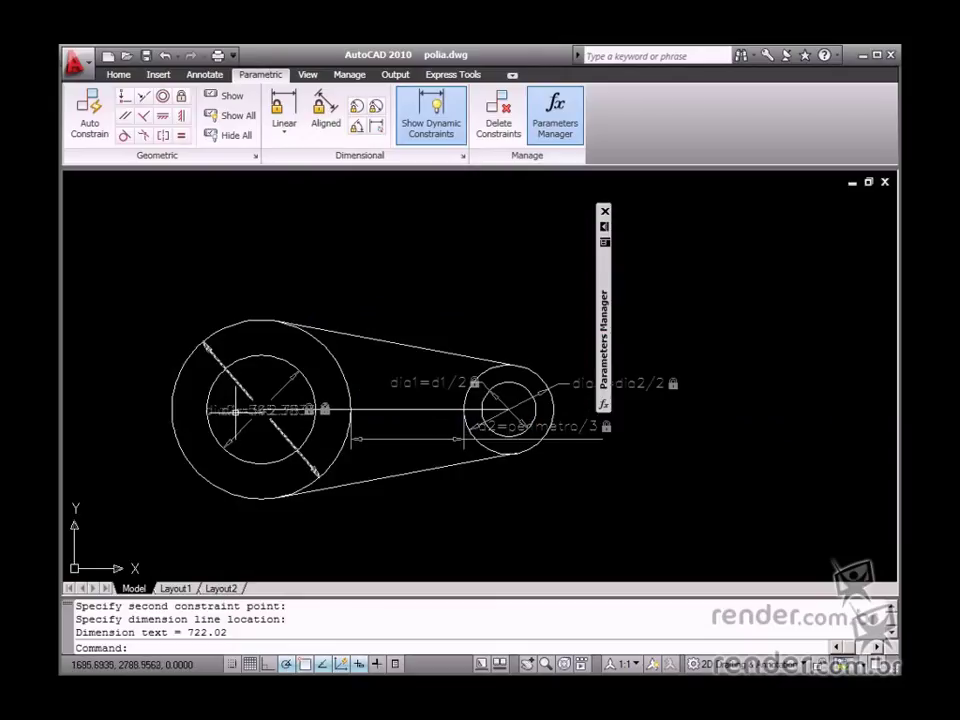
Step: Set d1 to 300, making dia1 150, perimetro 942.4778 and d2 314.1593
mouse_move(604, 300)
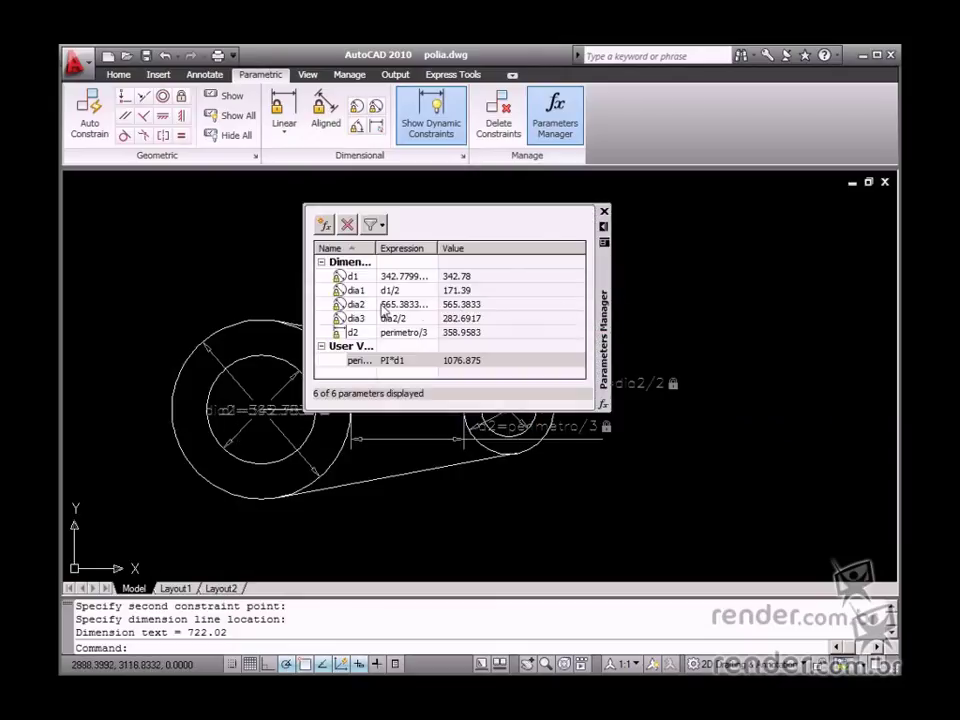
double_click(416, 279)
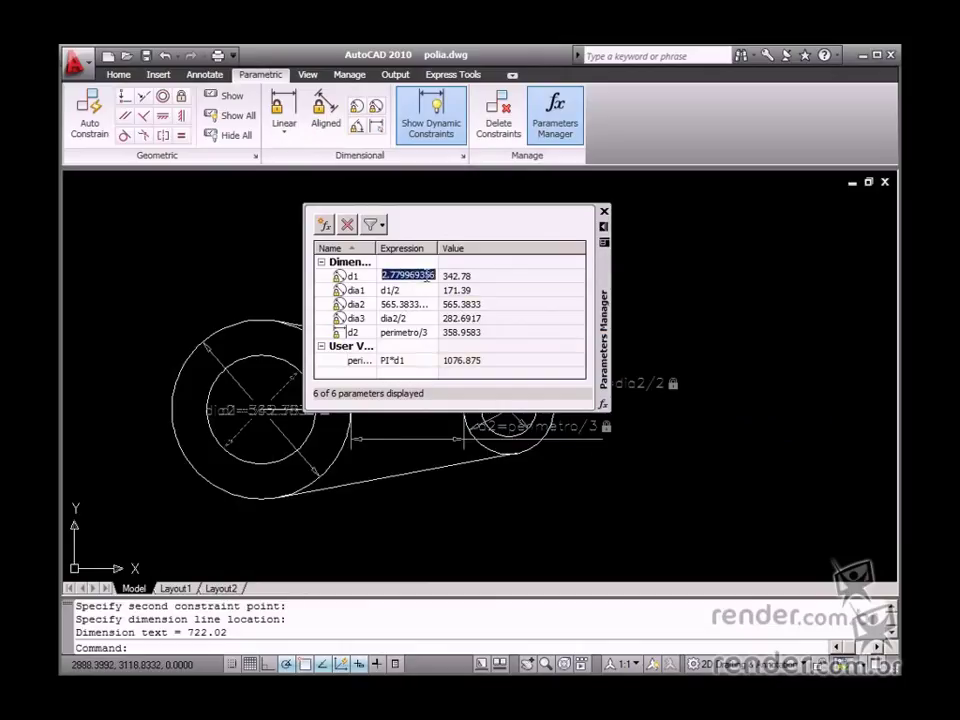
type("300")
key("Return")
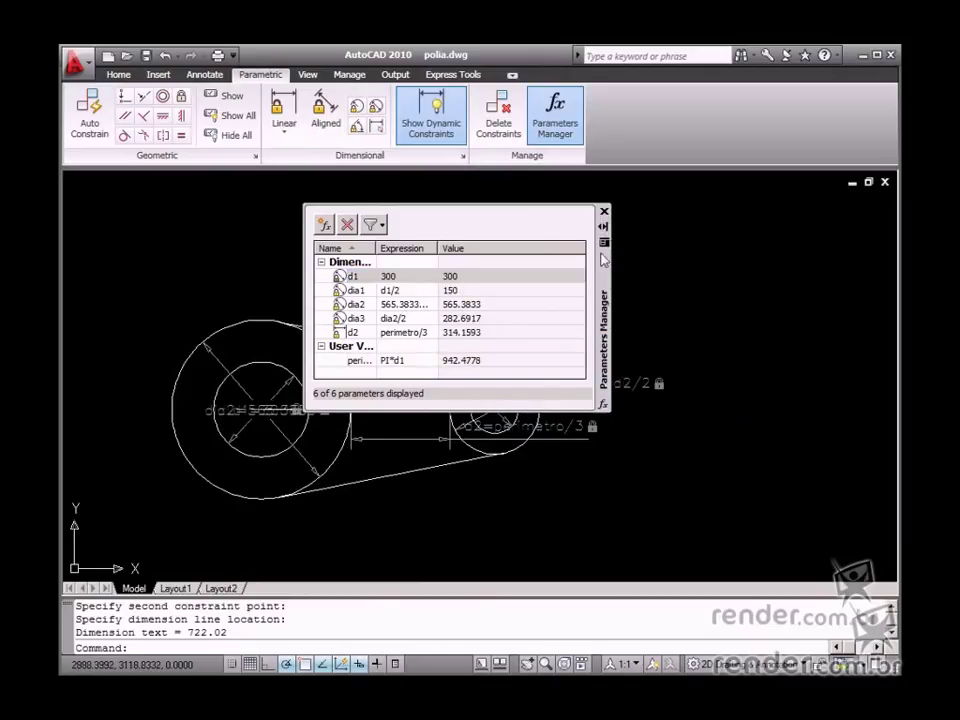
left_click_drag(604, 270, 850, 265)
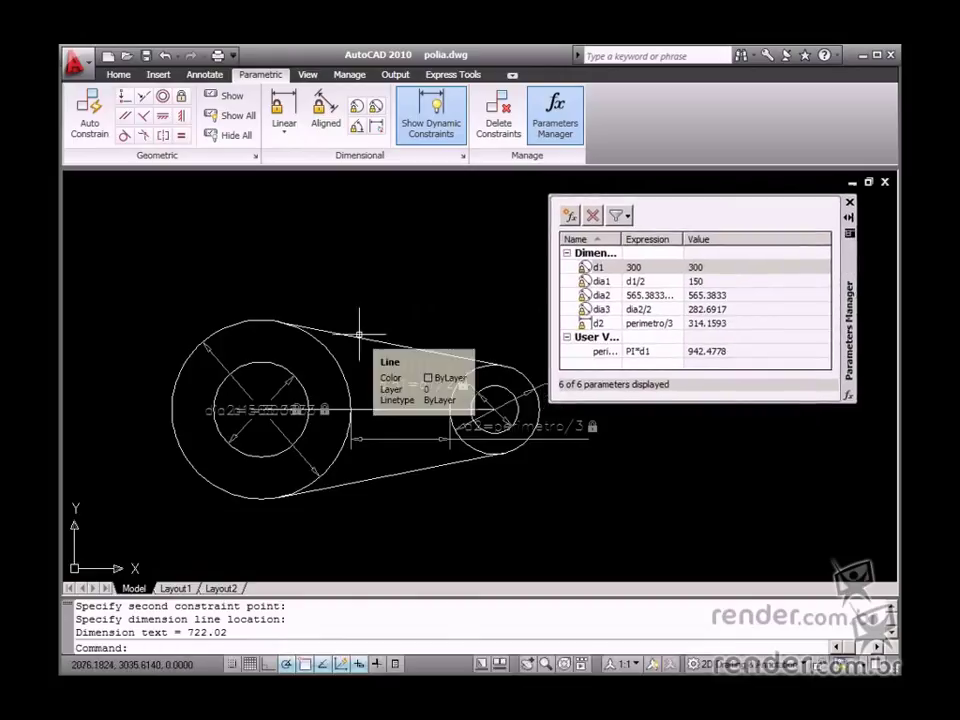